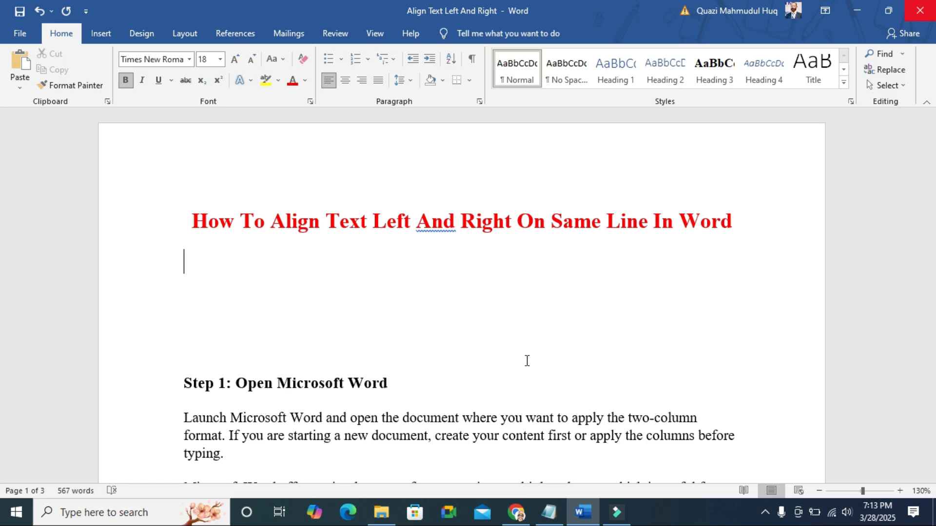
Show the ruler and change the 2.06" tab stop on the empty line below the title to right alignment
click(376, 34)
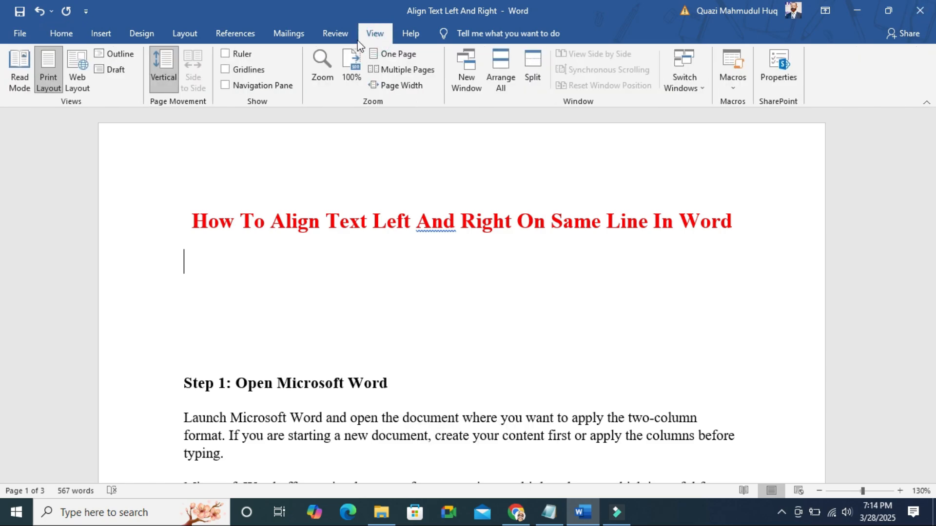
click(226, 54)
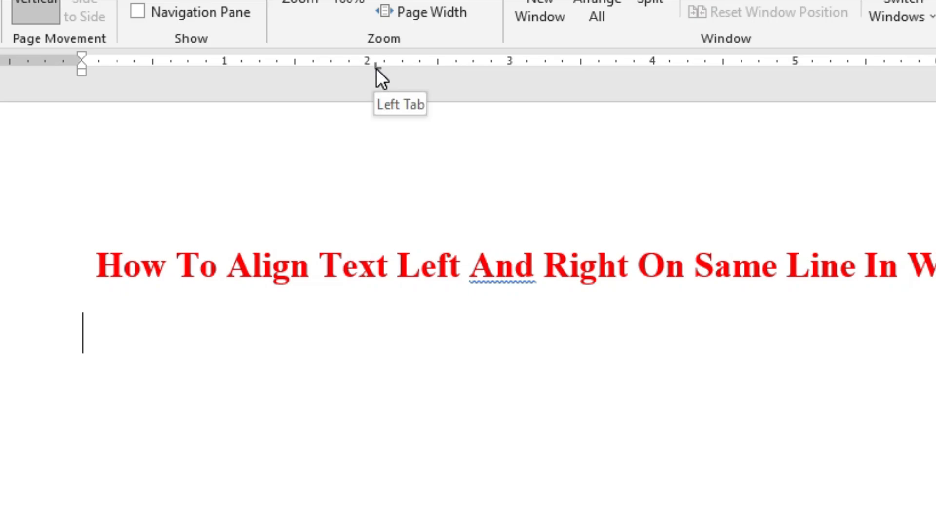
double_click(376, 68)
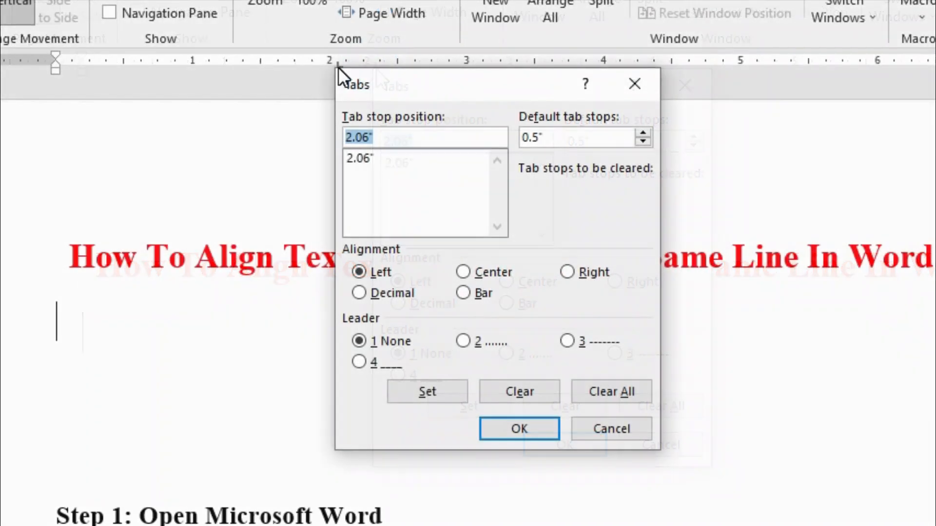
click(572, 271)
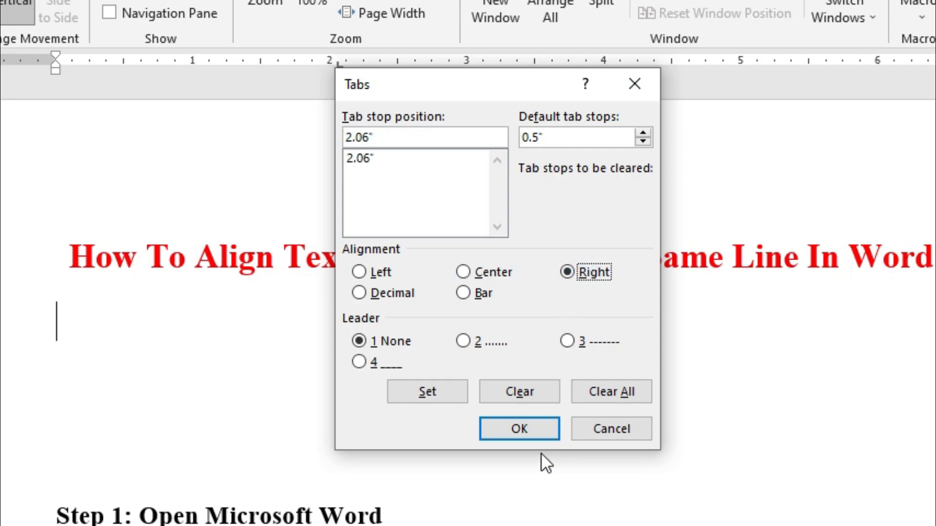
click(531, 429)
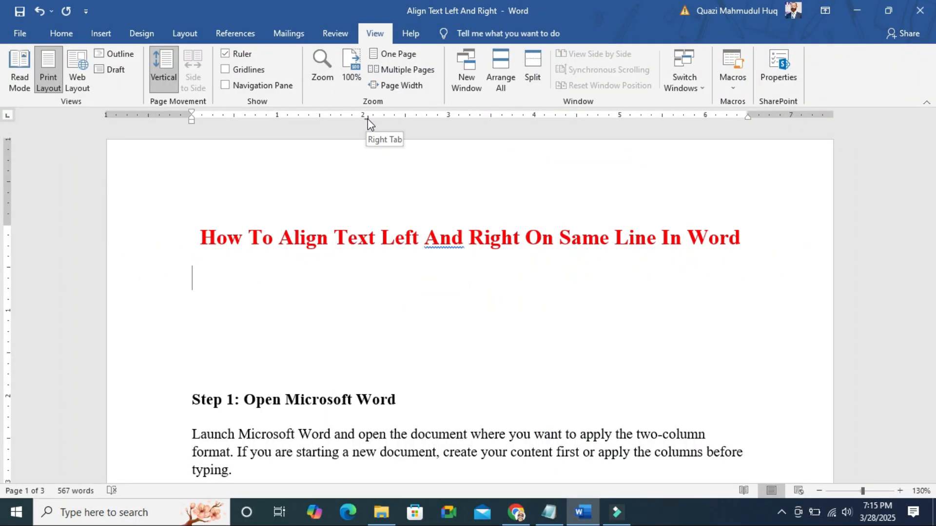
Move the right tab stop to the right margin and enter "1. Left" and a tabbed "2. Right" on the line below the title
click(367, 118)
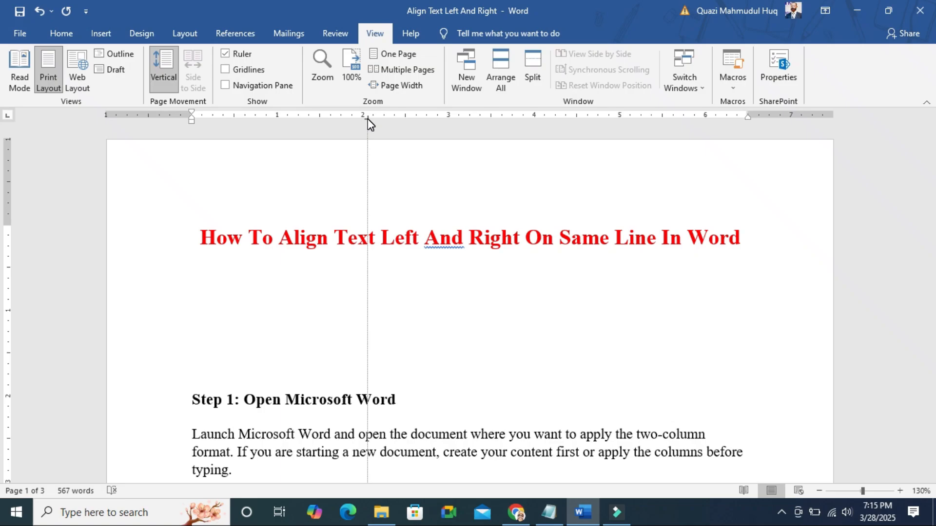
drag(367, 118, 745, 122)
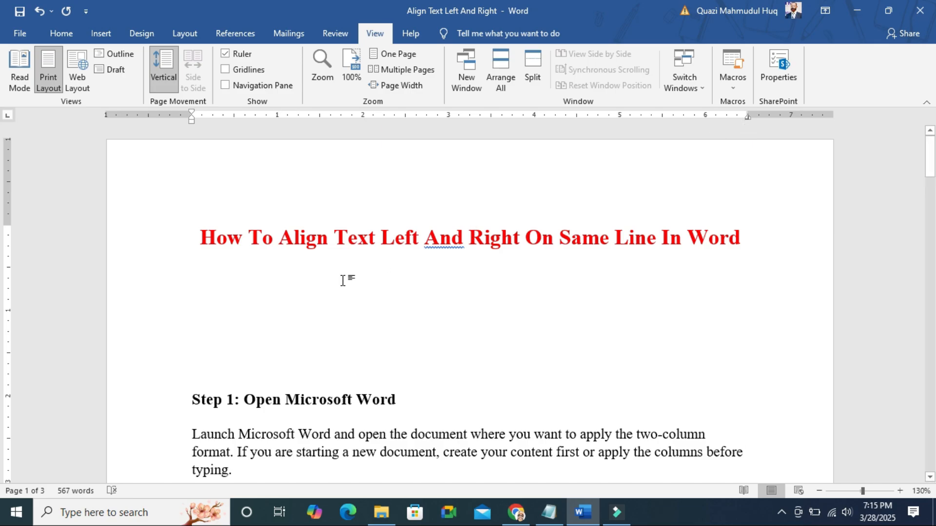
click(279, 284)
text(1. L)
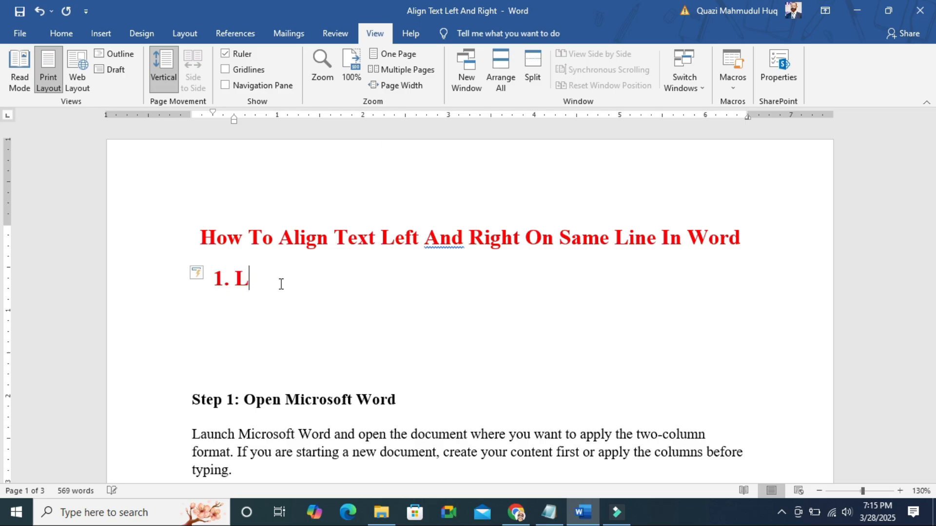
text(eft)
key(Tab)
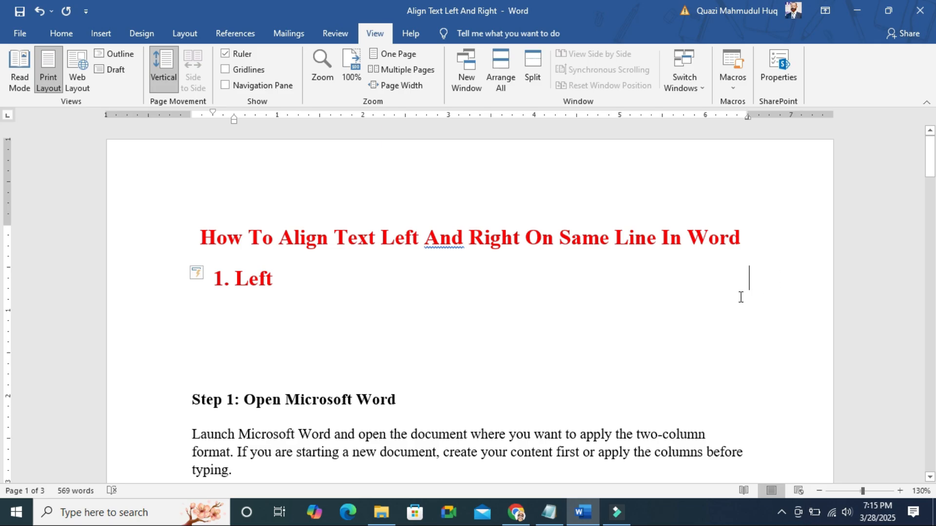
text(2. Right)
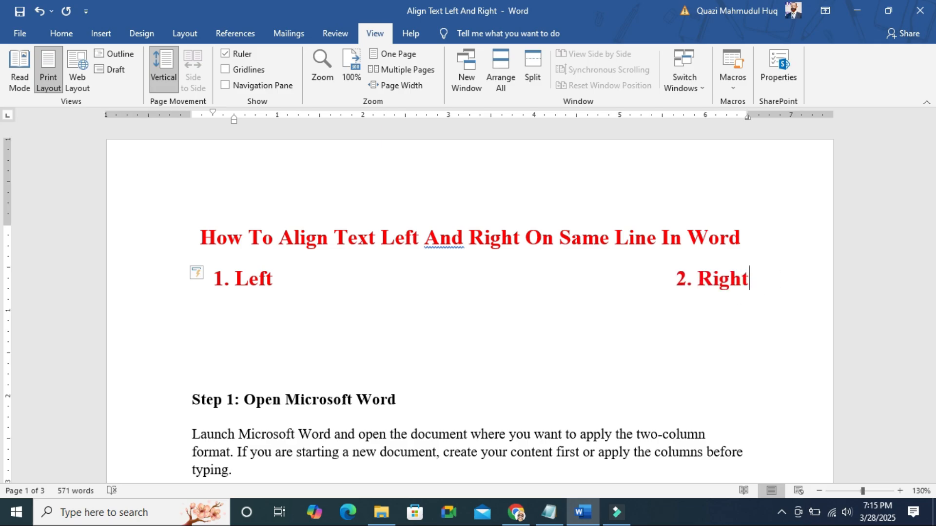
Add a second numbered line reading "Left" with "3. Right" tabbed to the right margin
key(Return)
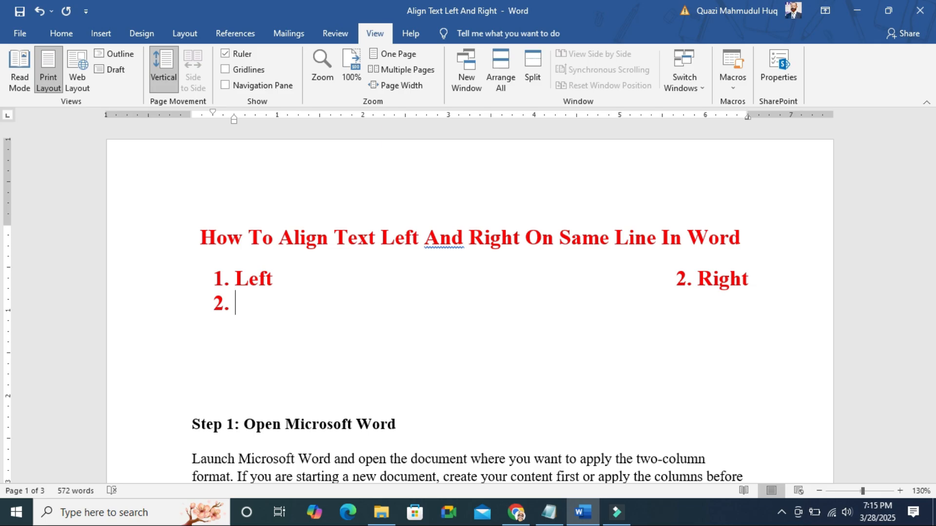
text(Left)
key(Tab)
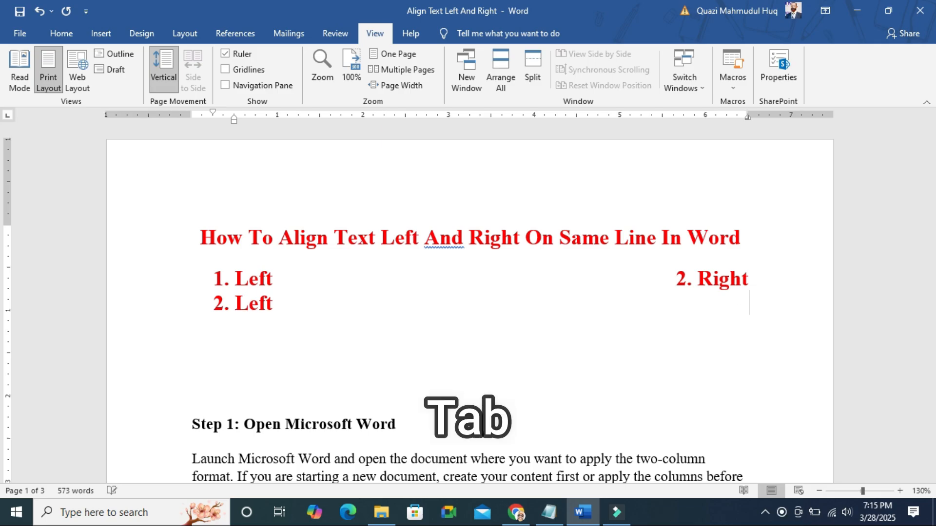
text(3. Right)
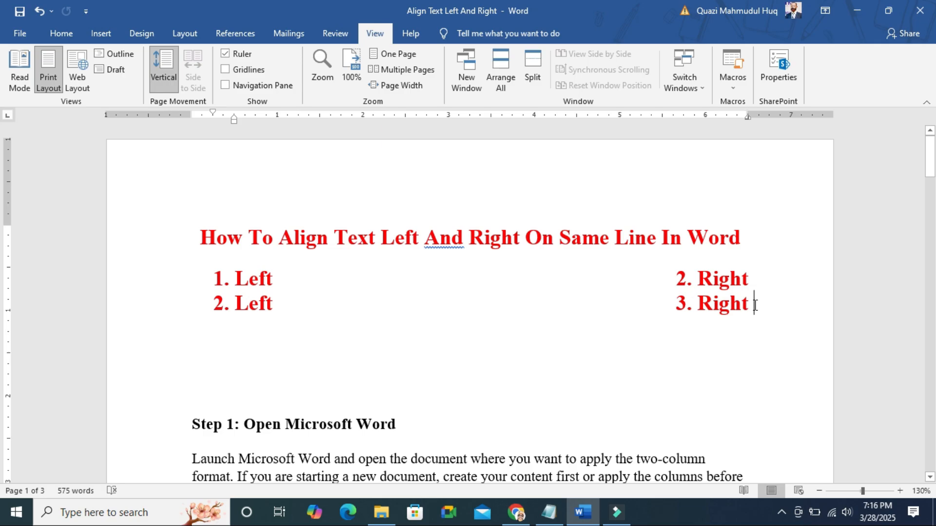
Remove the right tab stop from the two numbered lines
drag(755, 305, 235, 278)
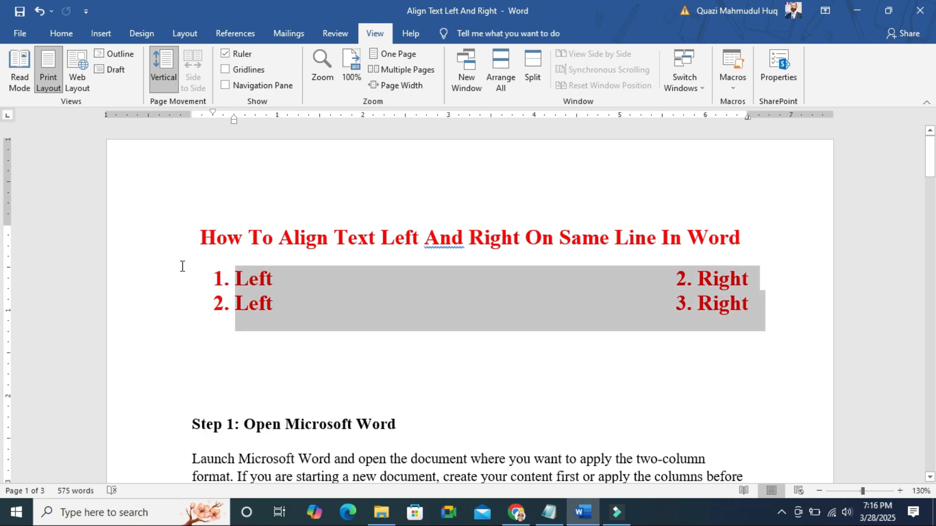
drag(183, 266, 178, 267)
drag(748, 119, 748, 118)
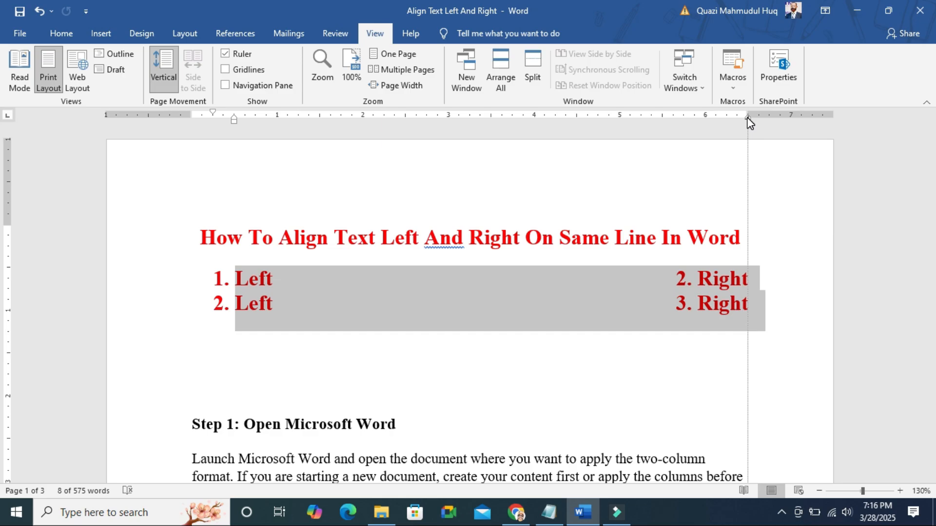
drag(750, 123, 750, 122)
key(ctrl+z)
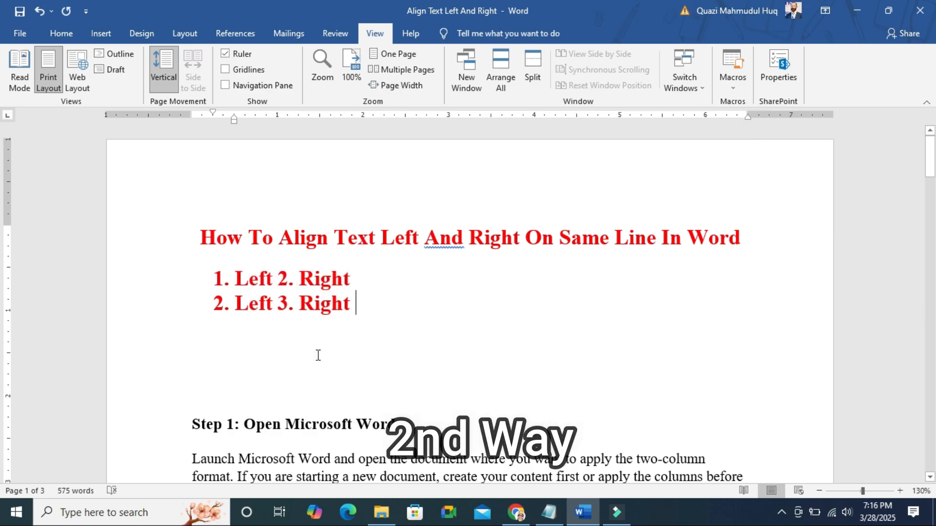
Insert a table with four columns and one row below the numbered lines
click(315, 354)
scroll(923, 151, down, 3)
click(100, 34)
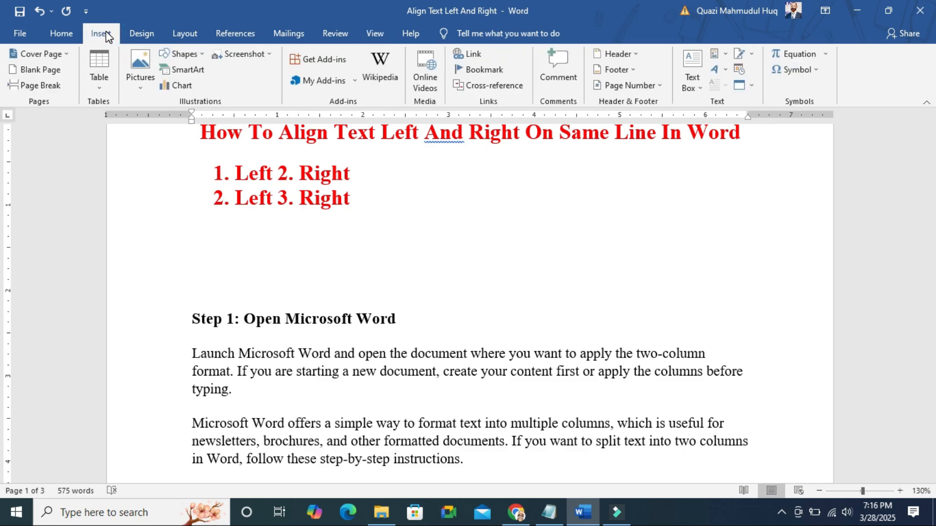
click(103, 66)
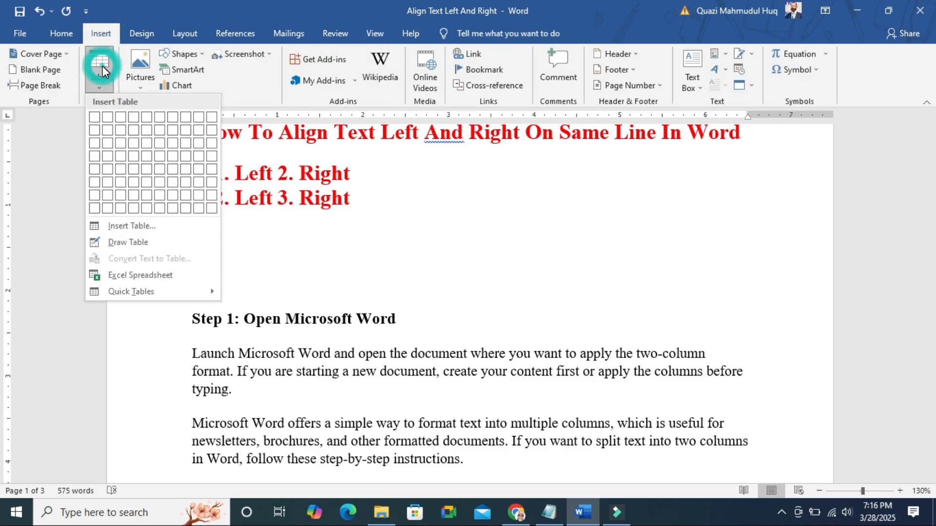
click(134, 118)
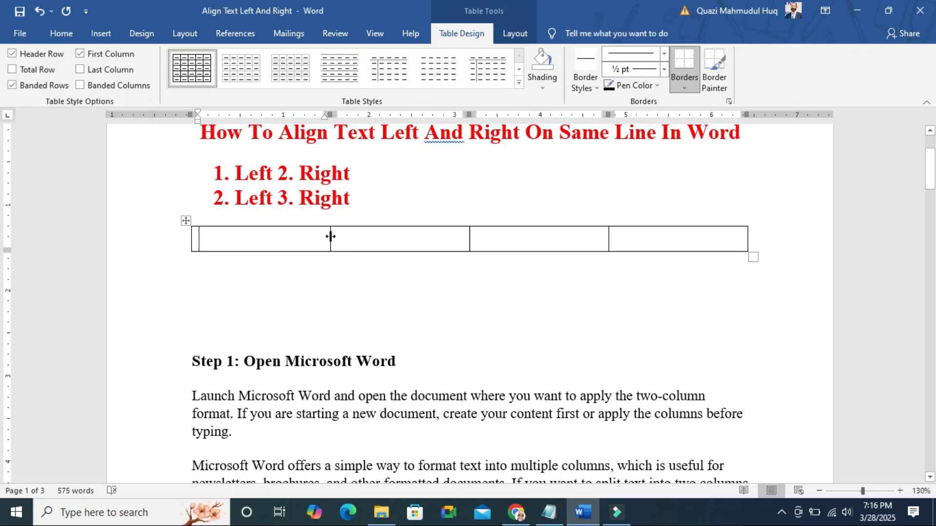
Widen the table's first and last columns, leaving the two middle columns as narrow gaps
drag(330, 237, 427, 238)
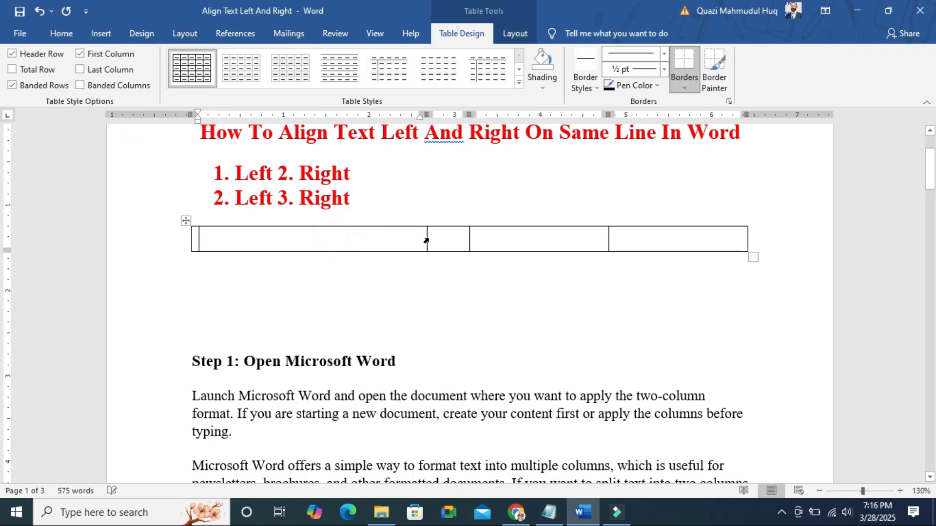
click(609, 238)
drag(609, 239, 491, 261)
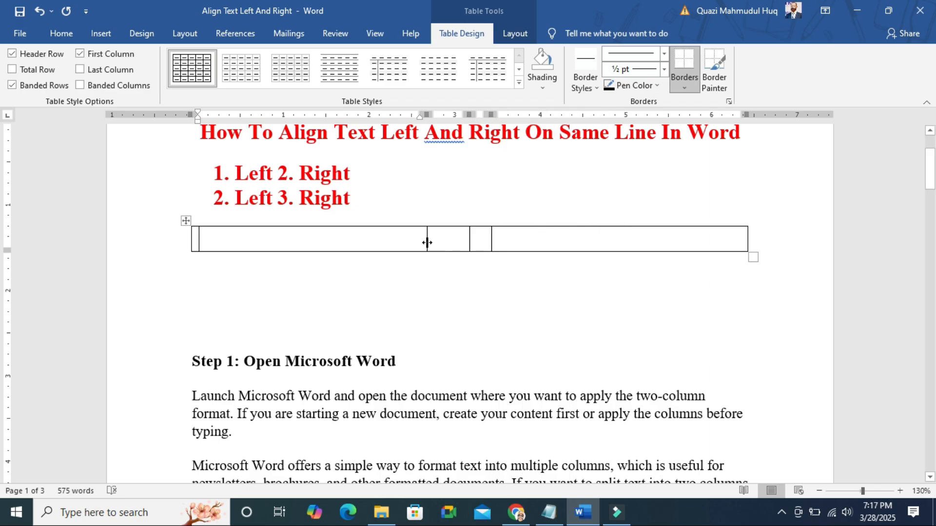
drag(427, 242, 449, 242)
Move the whole "Step 1: Open Microsoft Word" section into the table's first cell, keeping its source formatting
scroll(474, 336, down, 5)
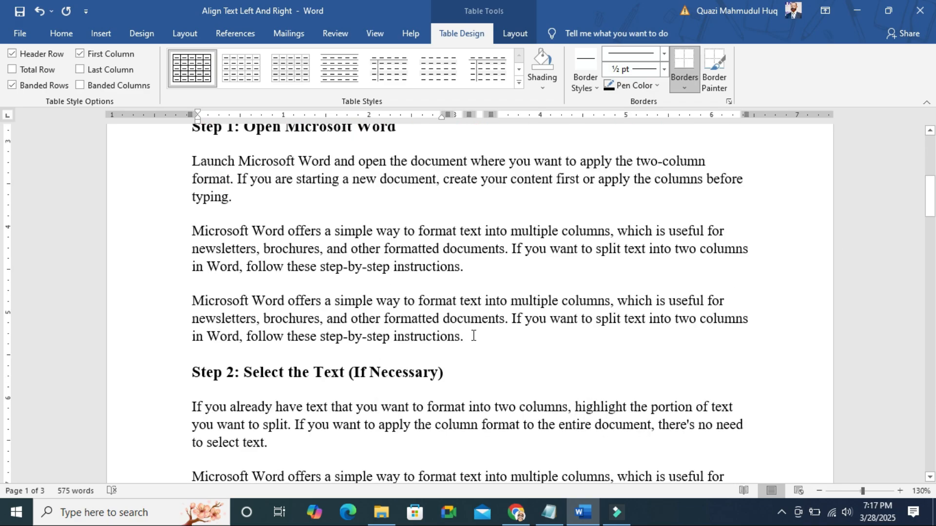
drag(473, 336, 194, 143)
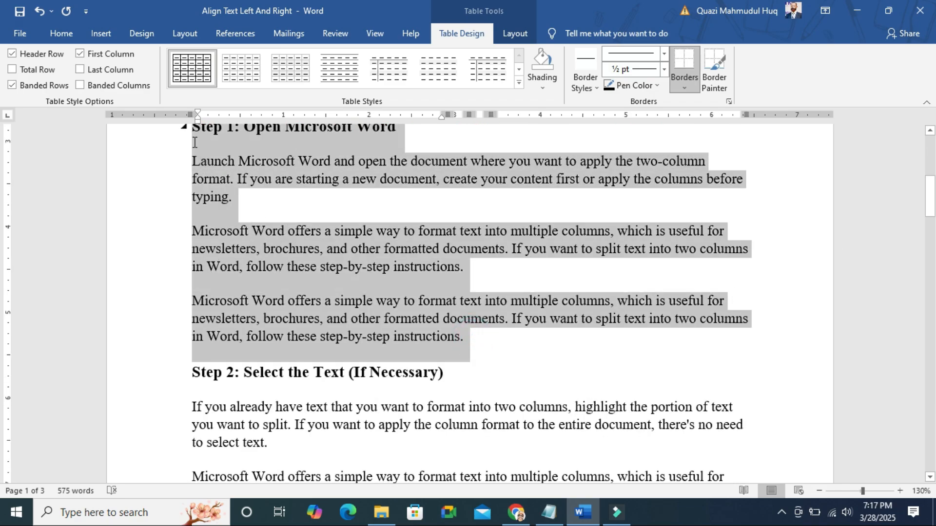
right_click(229, 172)
click(251, 182)
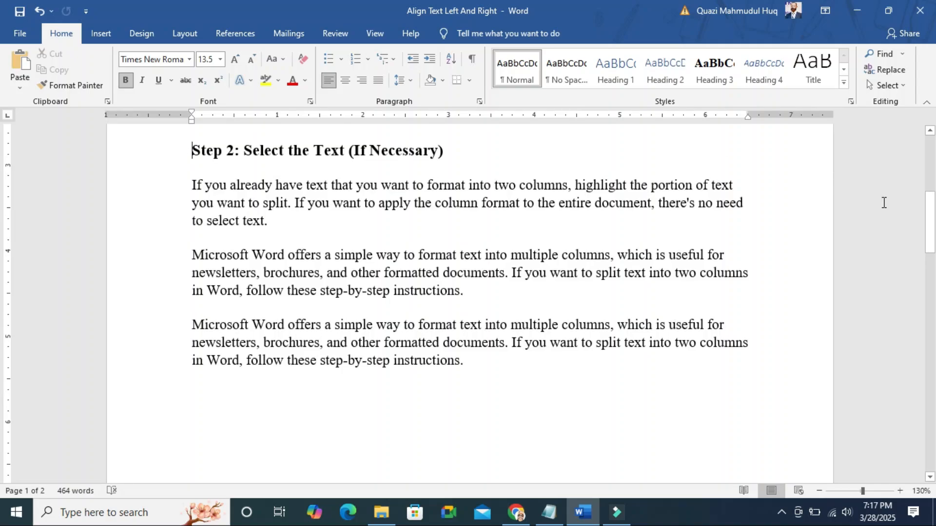
drag(928, 220, 926, 192)
click(380, 207)
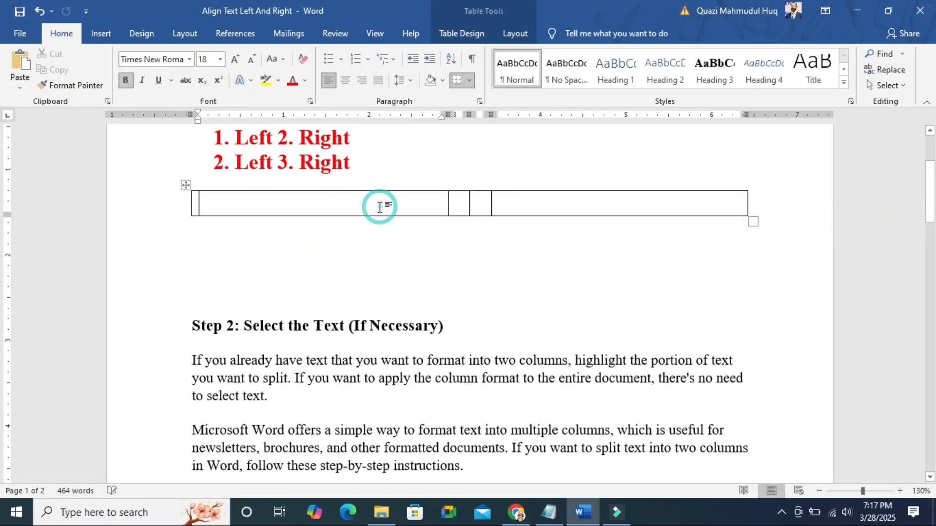
right_click(380, 208)
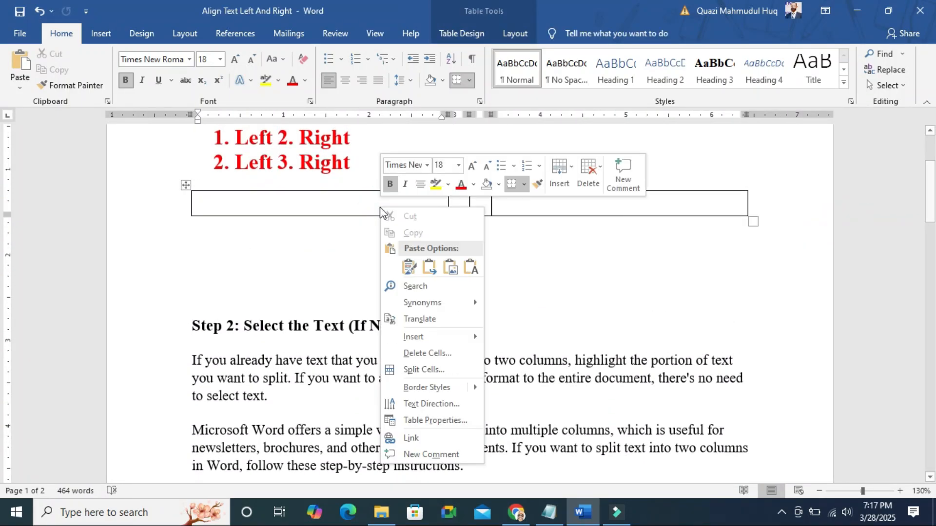
click(408, 267)
Move the whole "Step 2: Select the Text (If Necessary)" section into the table's last cell
scroll(756, 298, down, 7)
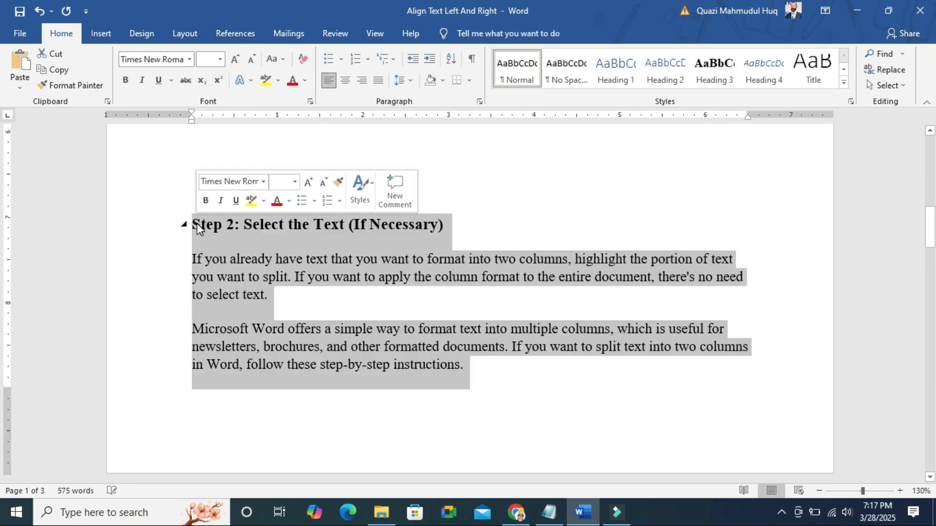
right_click(197, 223)
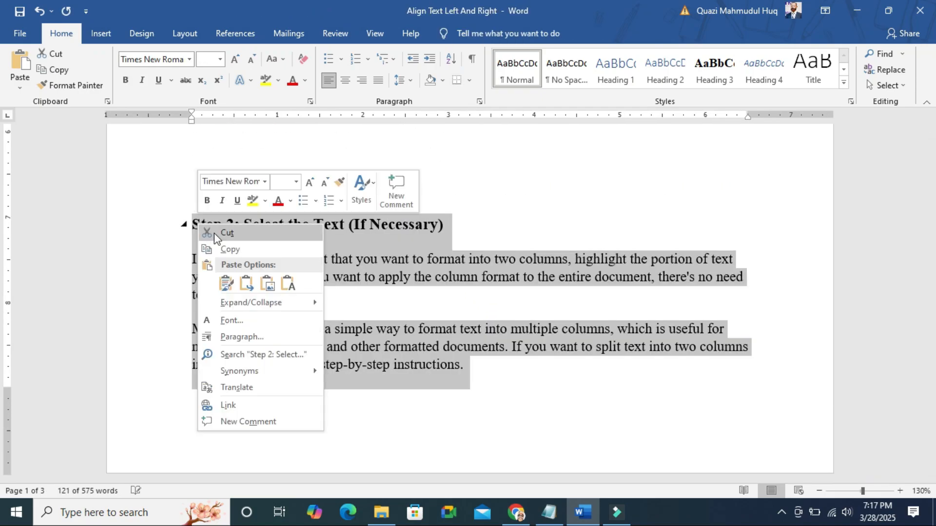
click(215, 233)
scroll(677, 172, up, 5)
click(524, 276)
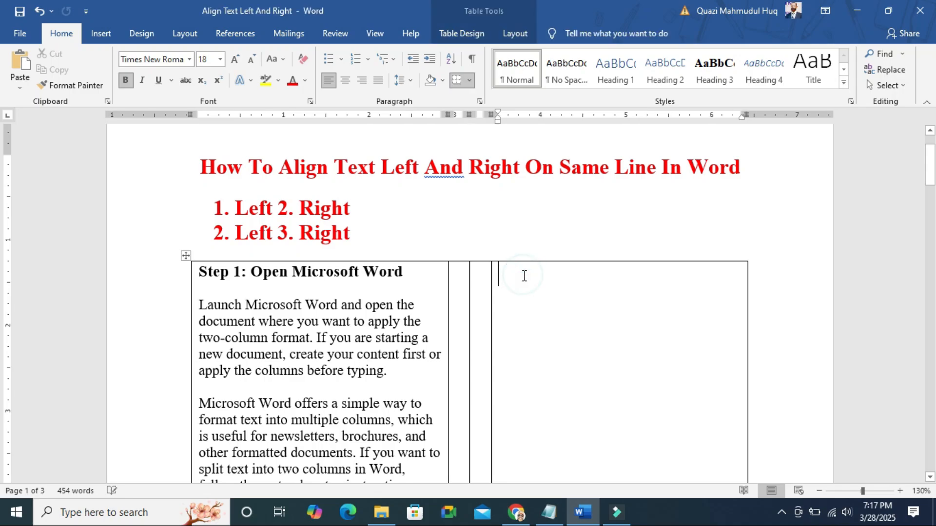
right_click(524, 276)
click(551, 80)
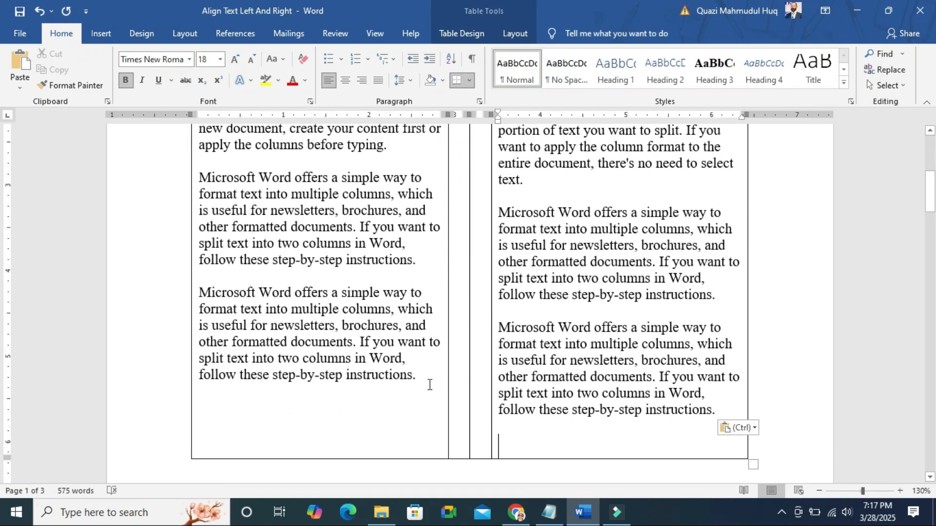
Left-align all of the Step 1 text in the table's first cell
drag(428, 376, 202, 346)
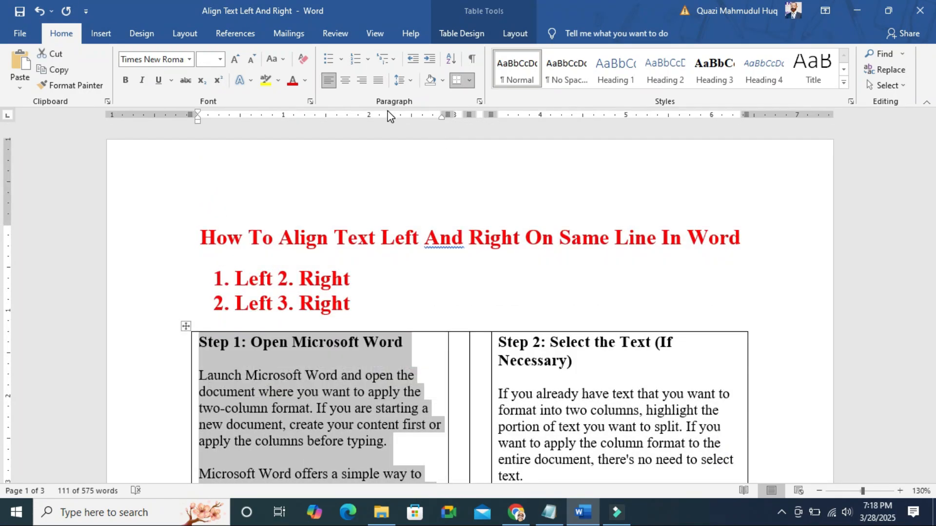
click(326, 82)
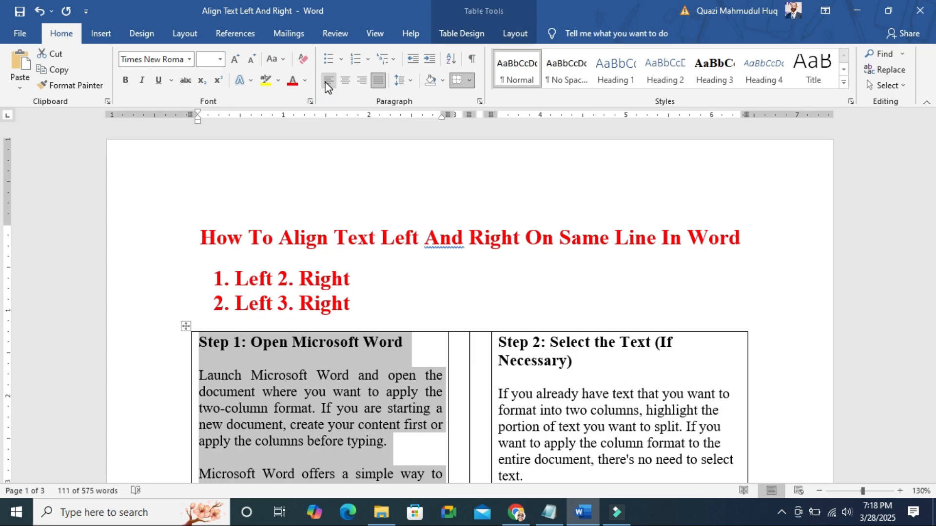
click(327, 84)
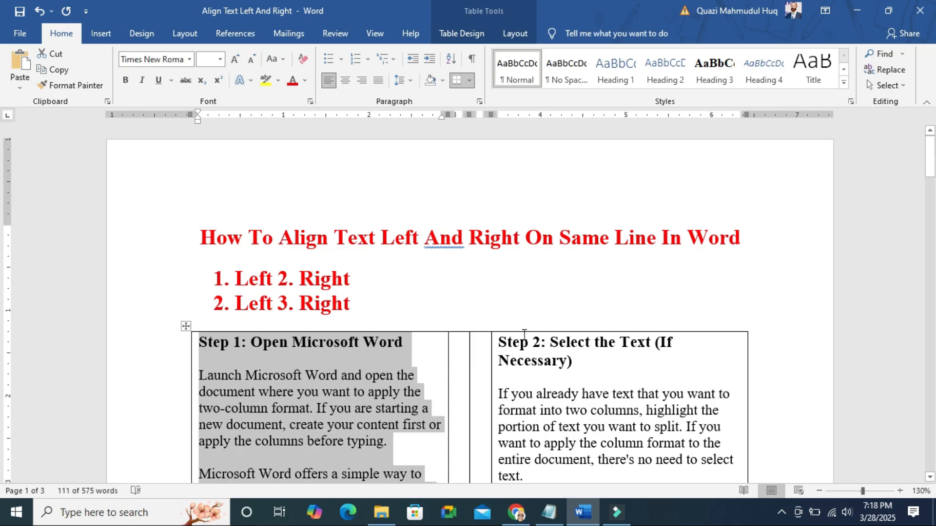
Right-align all of the Step 2 text in the table's last cell
drag(503, 342, 720, 290)
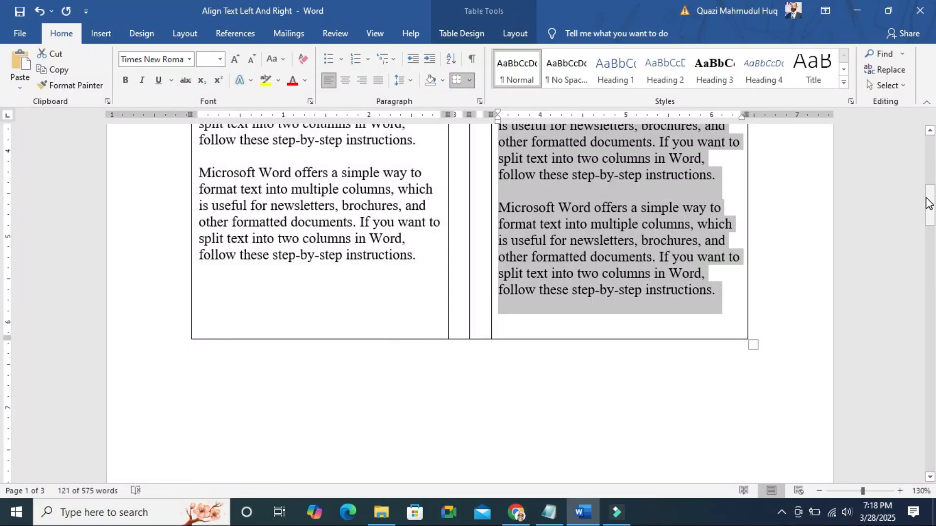
drag(930, 196, 930, 130)
click(362, 81)
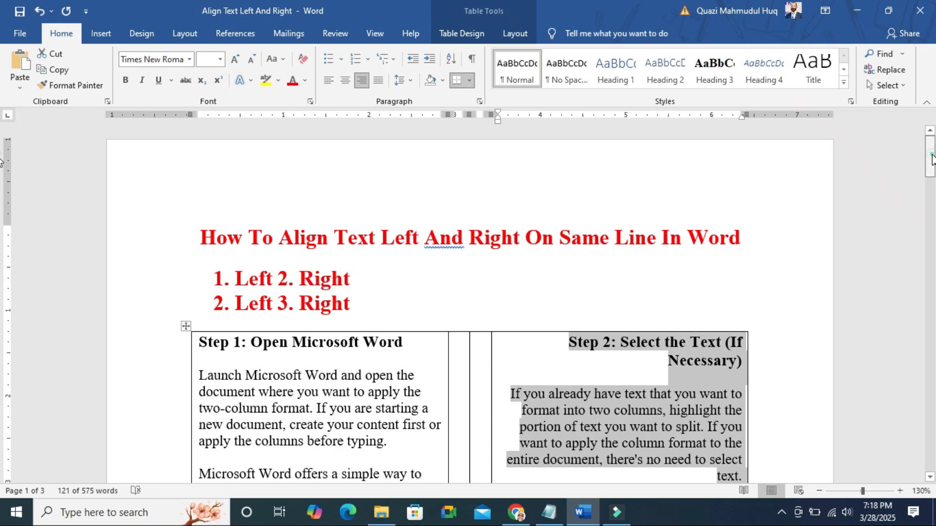
Remove all borders from the whole Step 1 and Step 2 table by setting its borders to None
scroll(692, 205, down, 3)
click(522, 213)
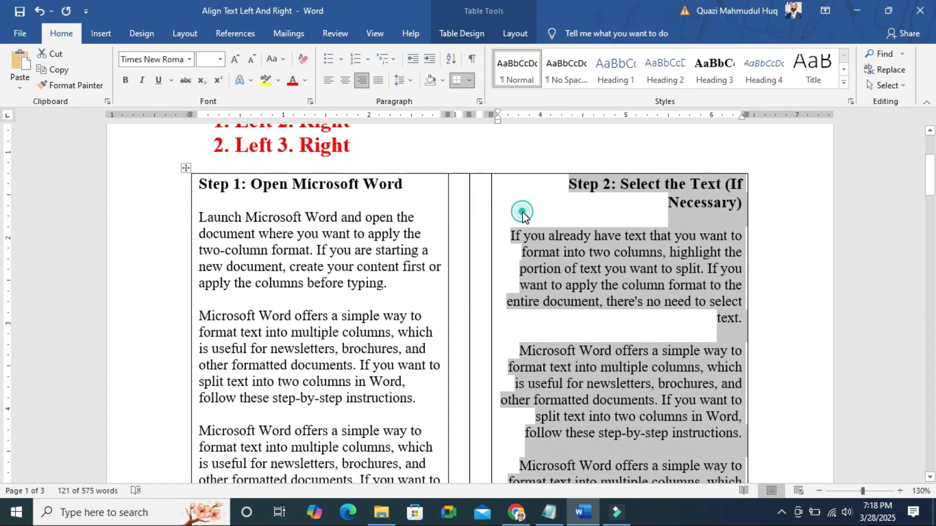
click(186, 168)
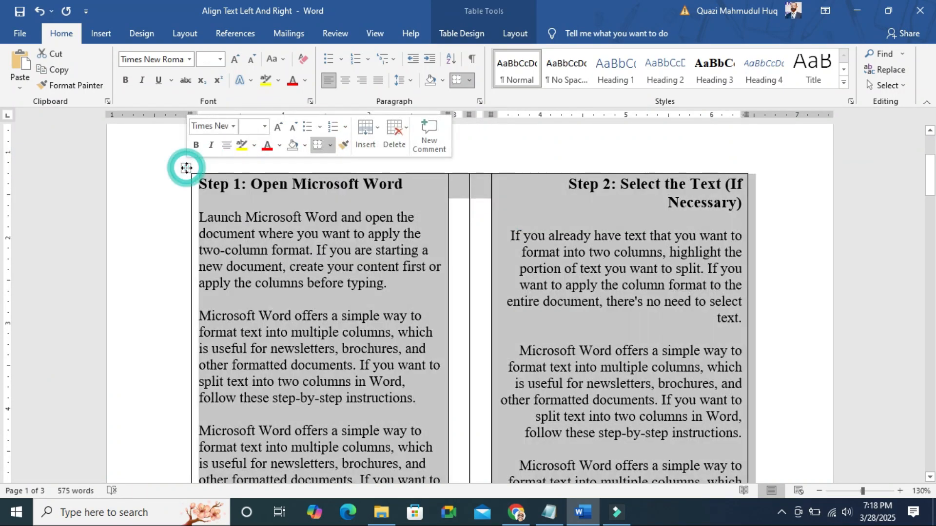
right_click(186, 169)
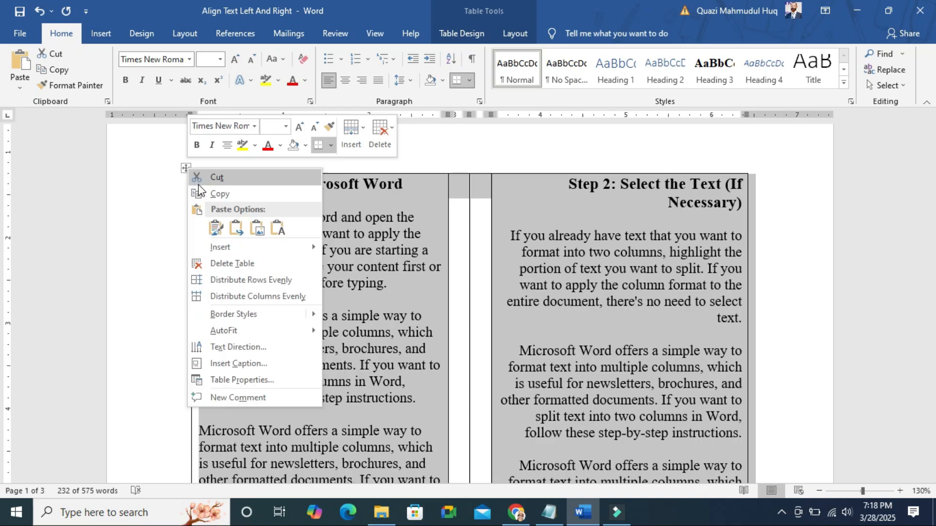
click(247, 379)
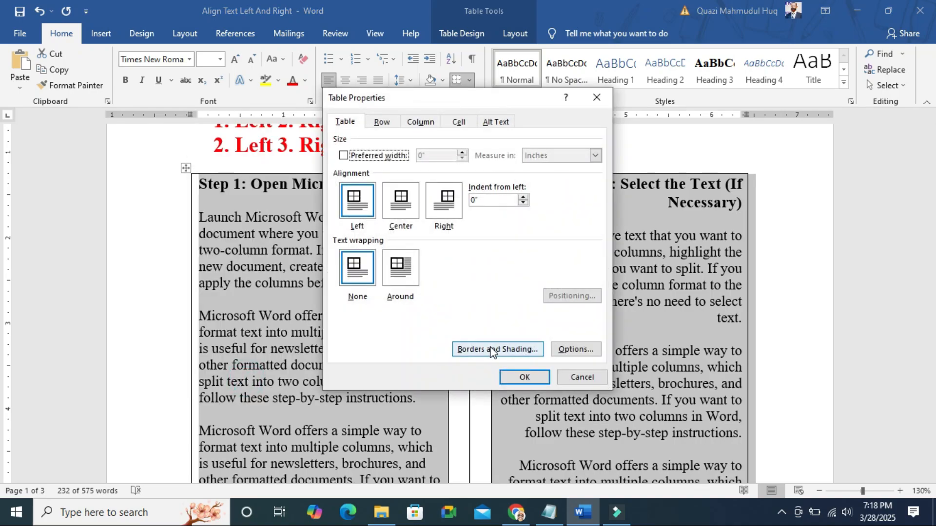
click(490, 349)
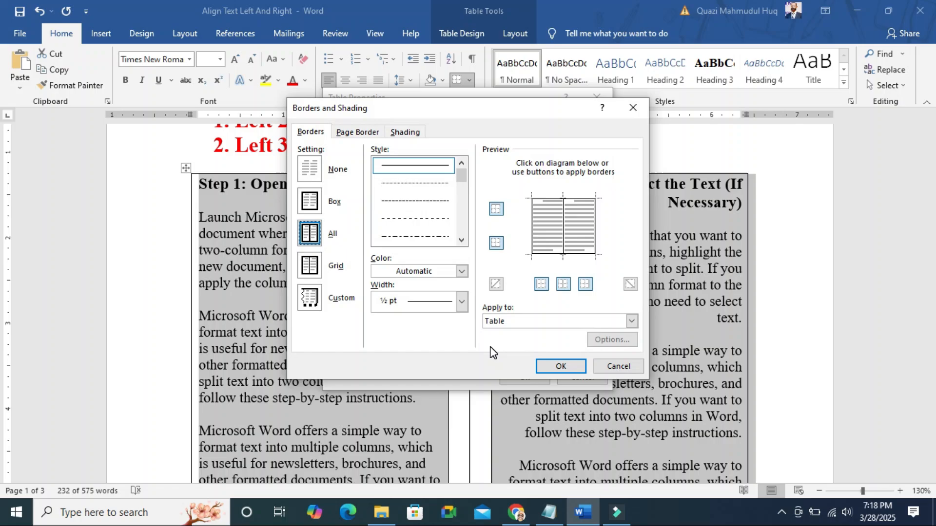
click(309, 169)
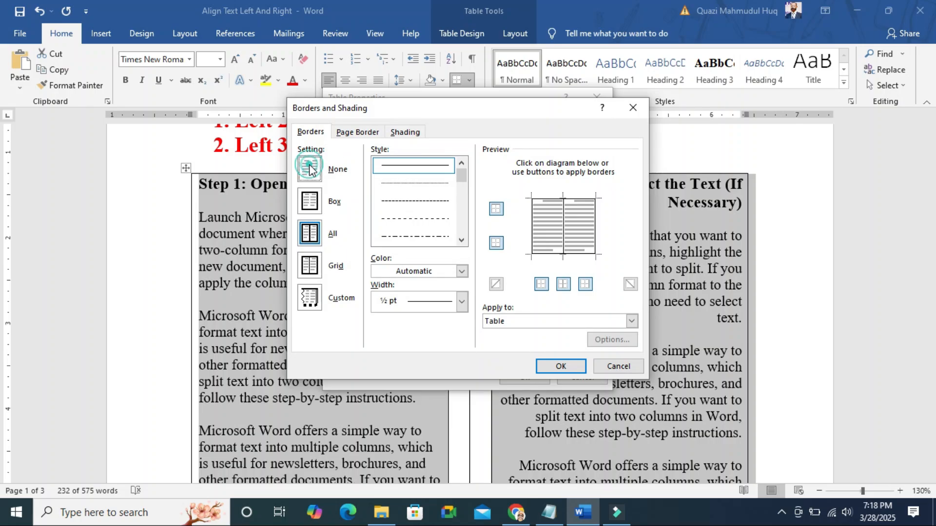
click(559, 368)
click(524, 378)
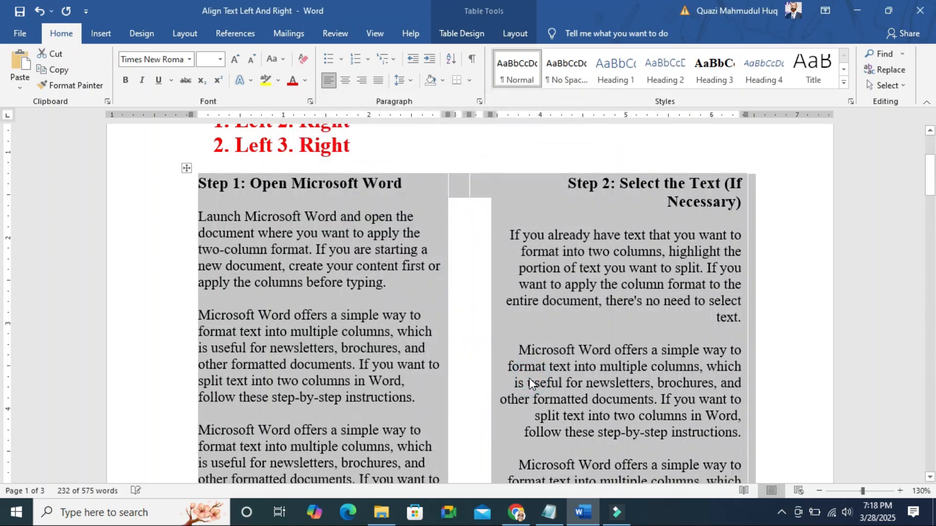
click(781, 300)
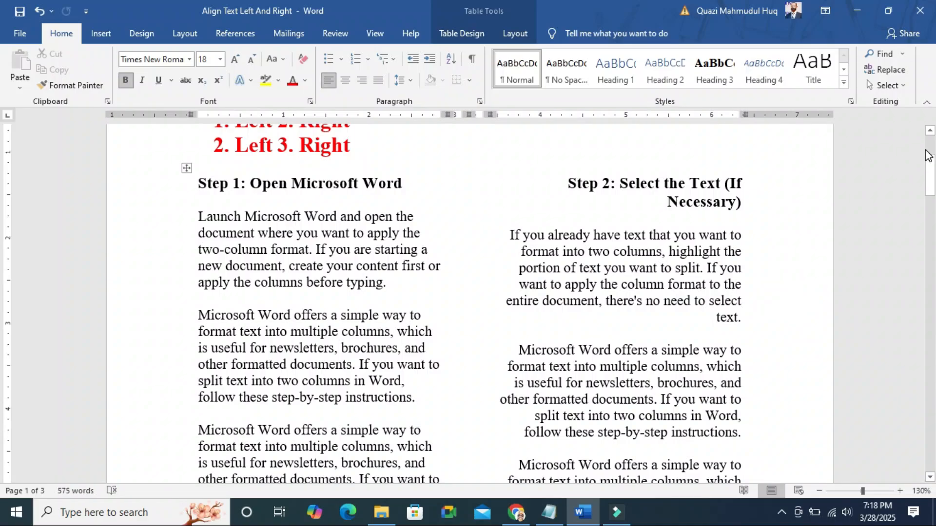
Format all text below the table, from the Step 3 heading through the end of the Conclusion, into two columns
mouse_move(930, 161)
mouse_down()
mouse_move(931, 181)
mouse_move(933, 172)
mouse_up()
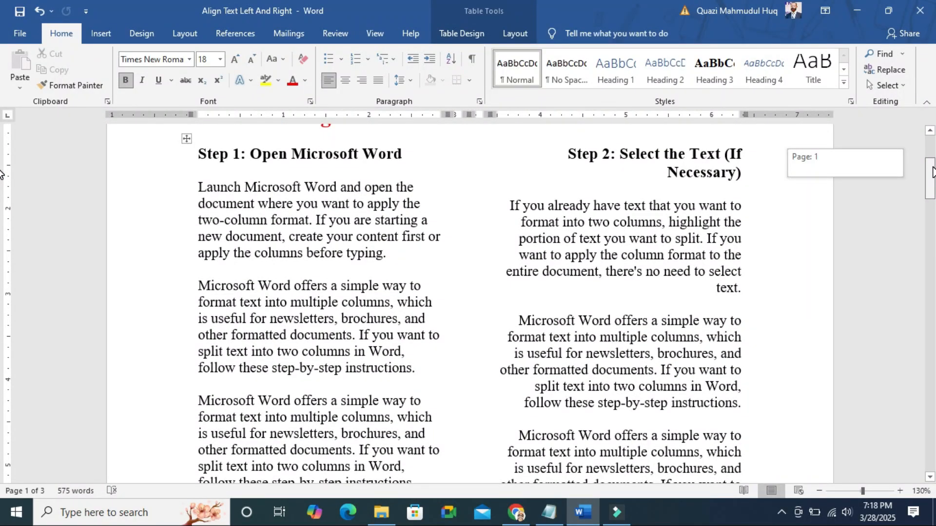
drag(932, 171, 932, 292)
click(192, 171)
drag(202, 180, 756, 437)
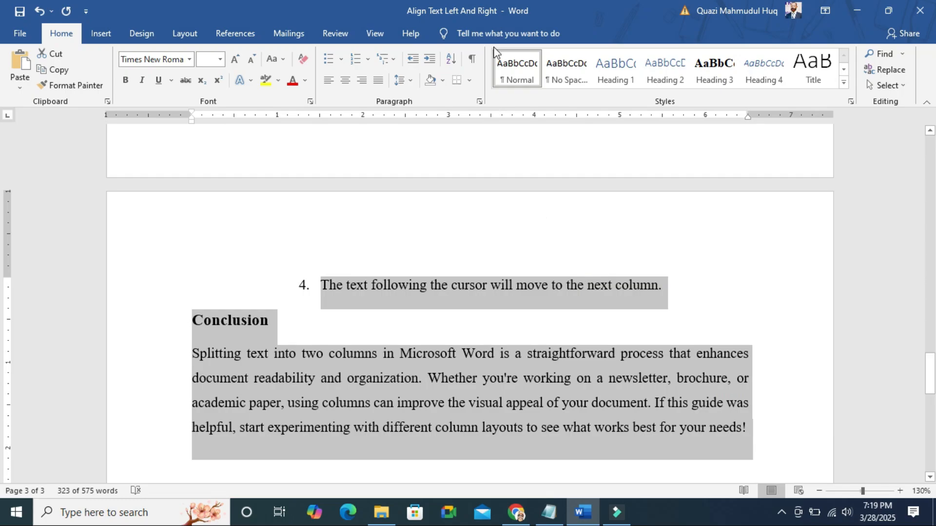
click(527, 30)
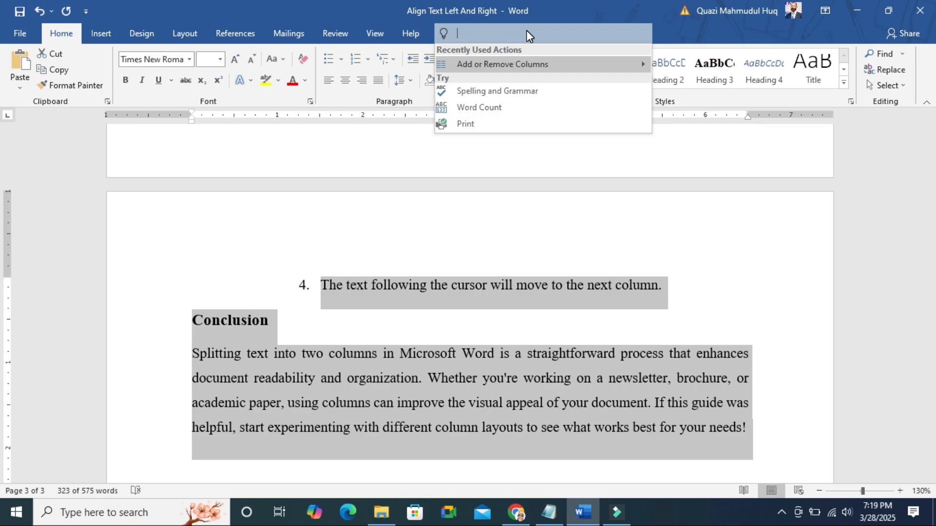
text(columns)
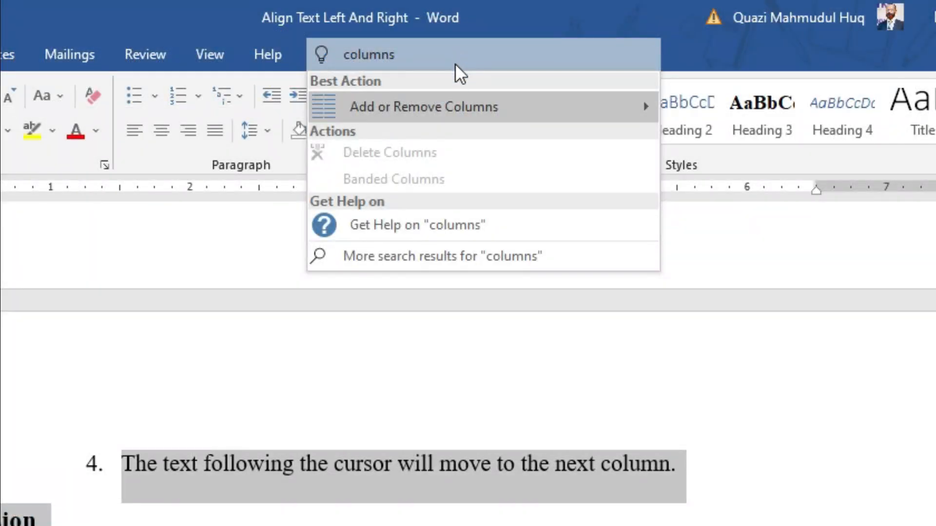
mouse_move(449, 102)
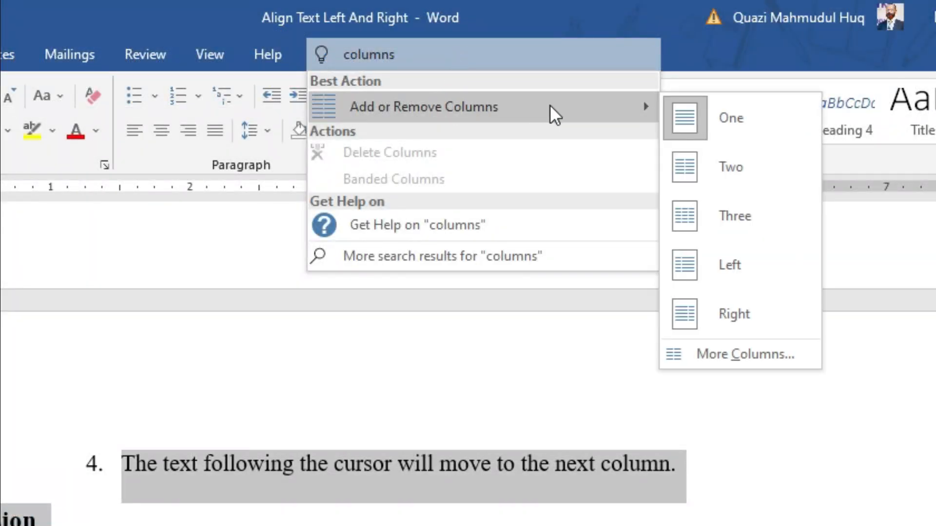
click(723, 164)
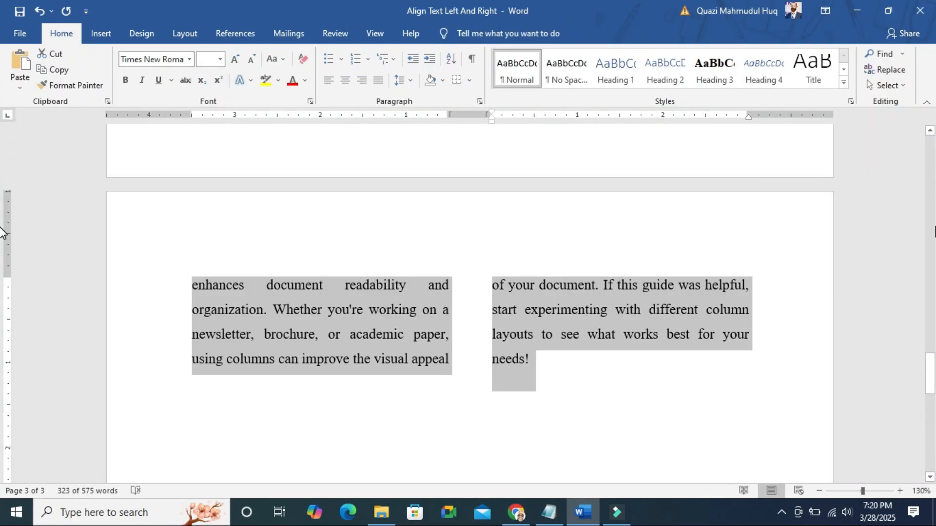
Left-align the first column's text from the "Step 3: Access the Columns Feature" heading through the "width and spacing" bullet in Step 5
drag(932, 377, 923, 303)
click(201, 141)
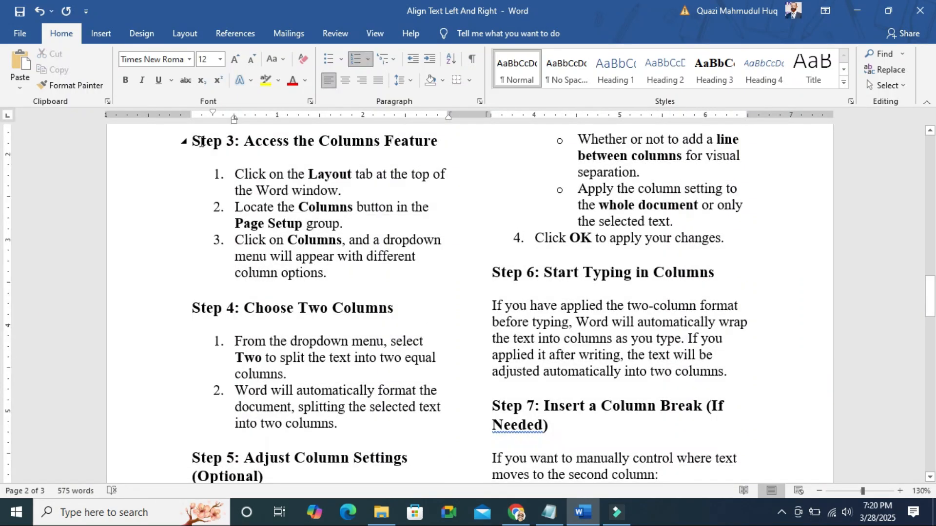
drag(195, 141, 360, 258)
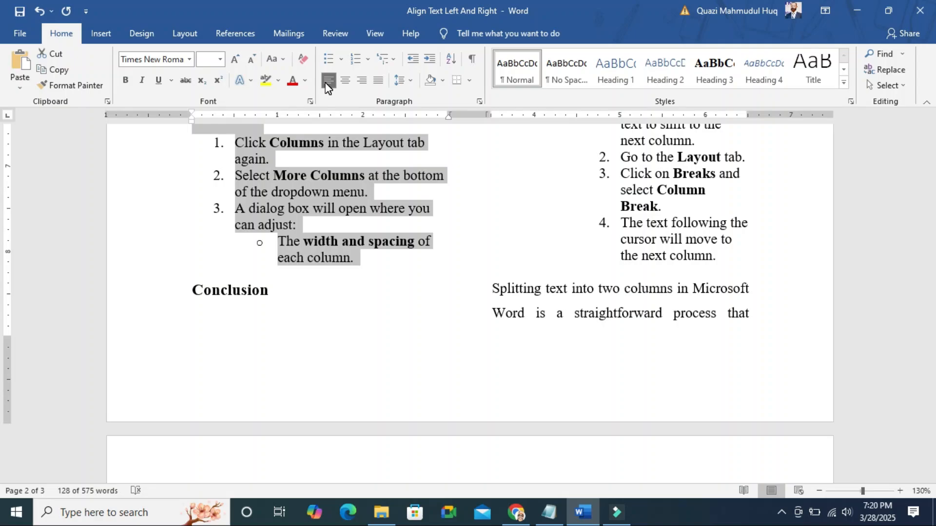
key(ctrl+j)
click(328, 81)
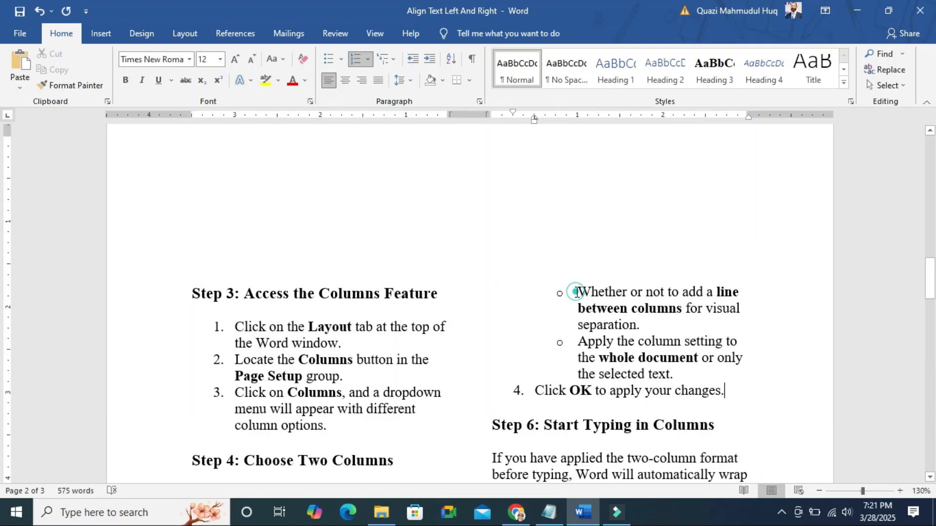
Right-align the second column's text from the "Whether or not to add a line between columns" bullet through the last list item of Step 7
drag(577, 292, 714, 454)
click(362, 82)
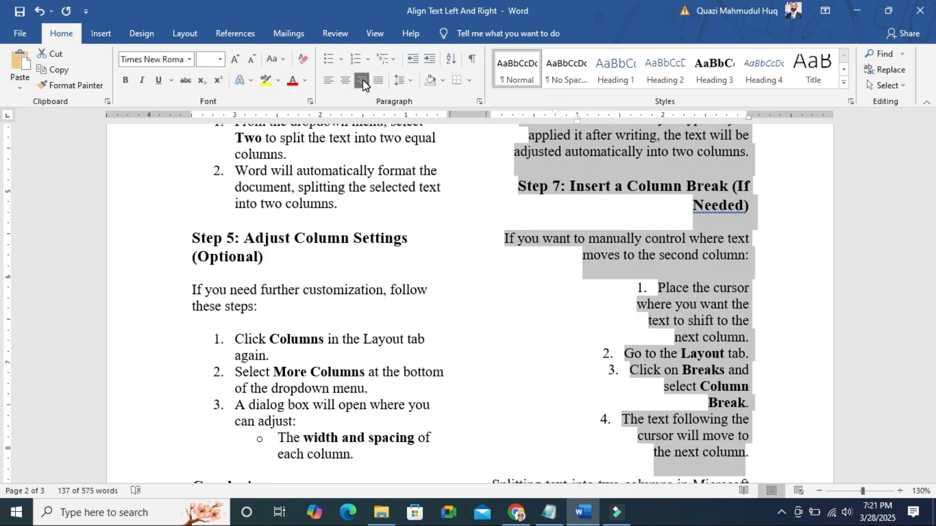
click(363, 80)
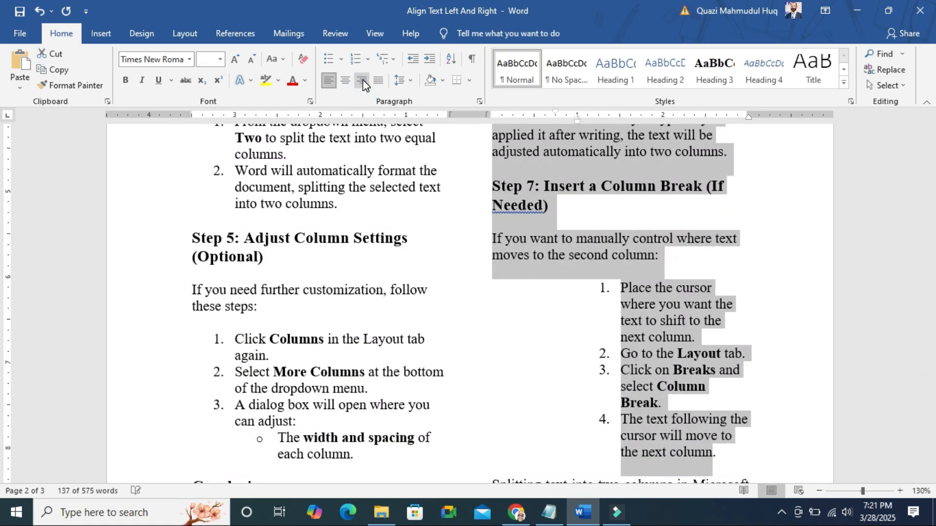
click(363, 80)
drag(932, 334, 909, 151)
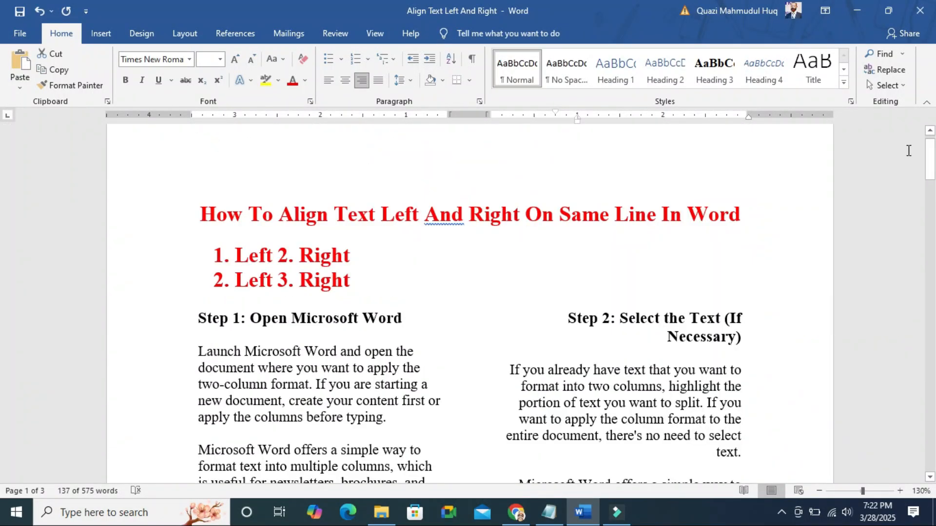